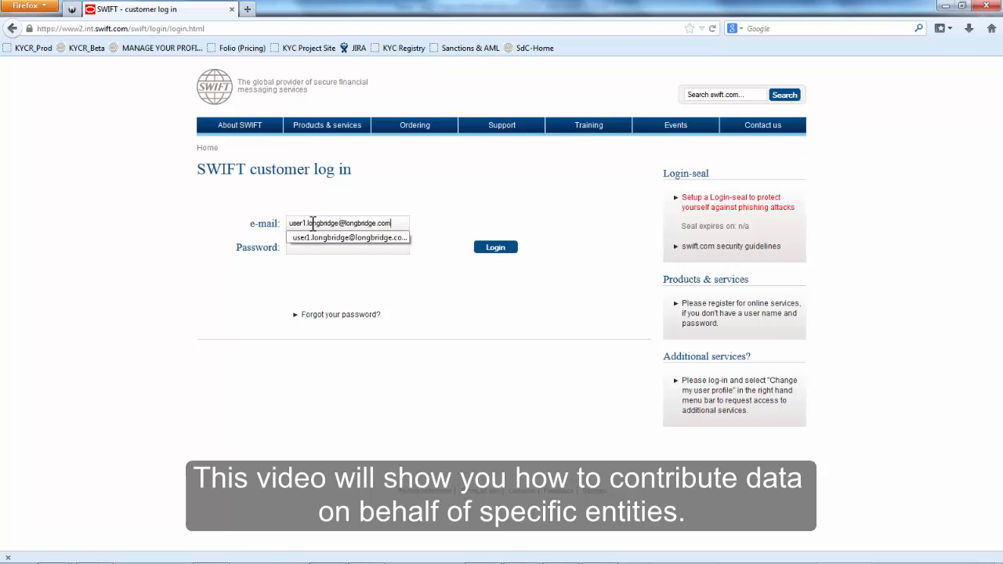
Step: Enter the account password and log in as a SWIFT customer
key(Tab)
click(494, 248)
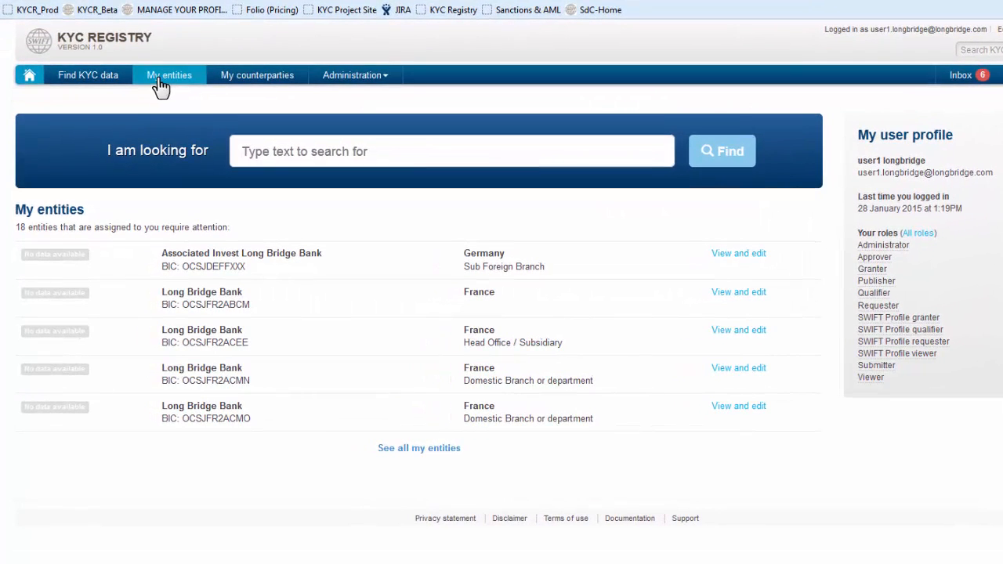
Step: Display the assigned entities and filter them to the Head Office / Subsidiary entity type
click(160, 80)
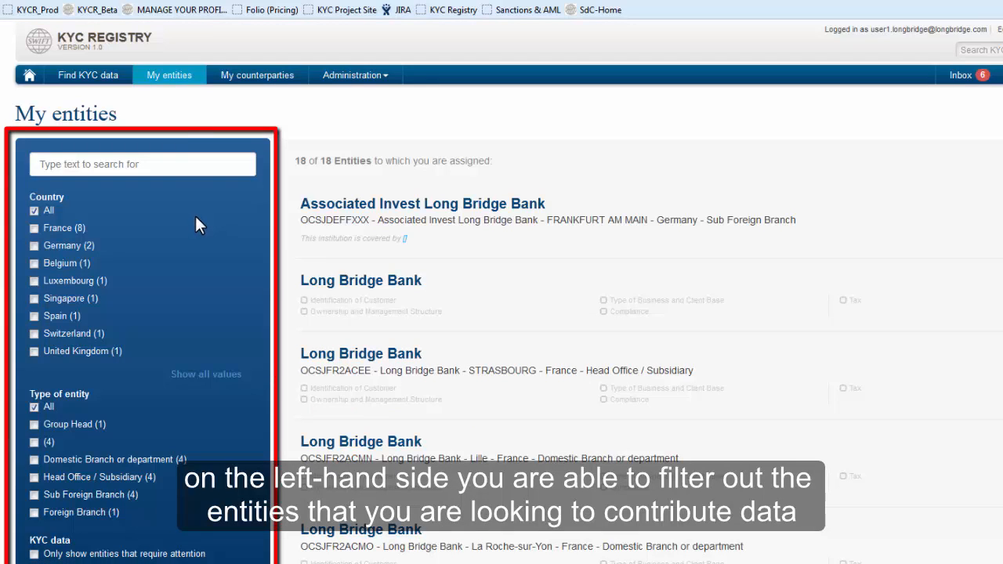
scroll(198, 213, down, 1)
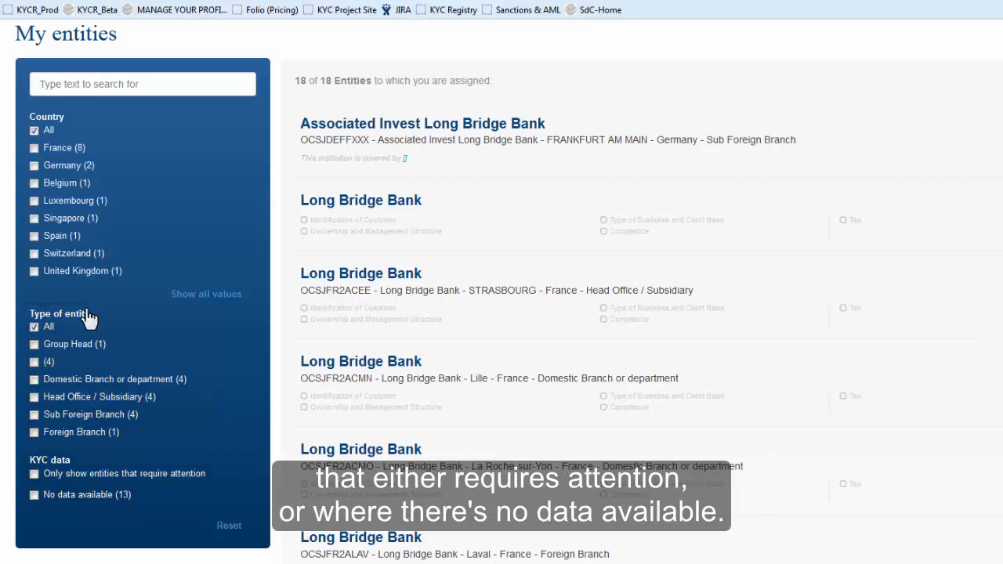
click(34, 397)
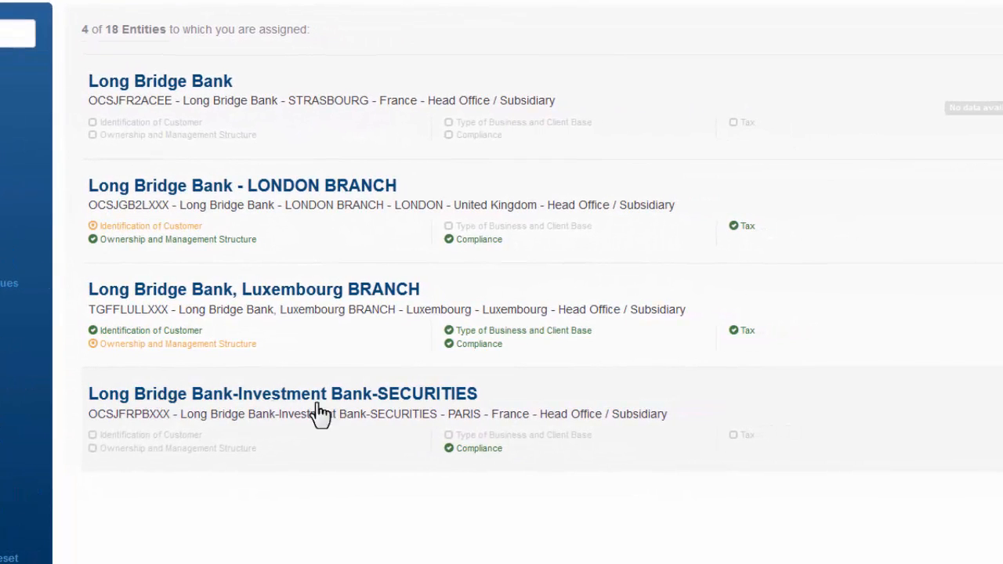
Step: Open the Long Bridge Bank entity in Strasbourg (OCSJFR2ACEE) and create a draft for its Compliance category
mouse_move(479, 355)
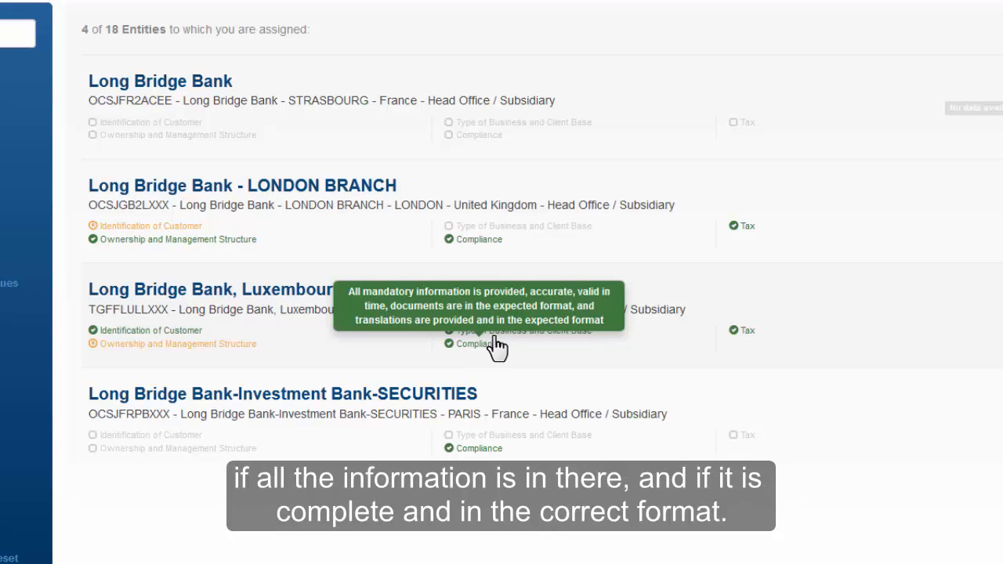
mouse_move(501, 344)
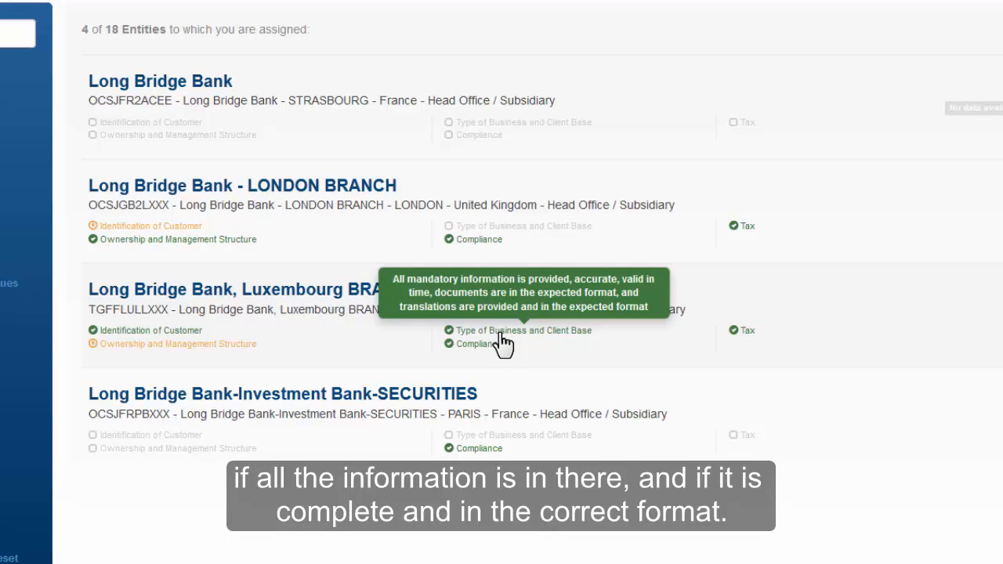
mouse_move(225, 355)
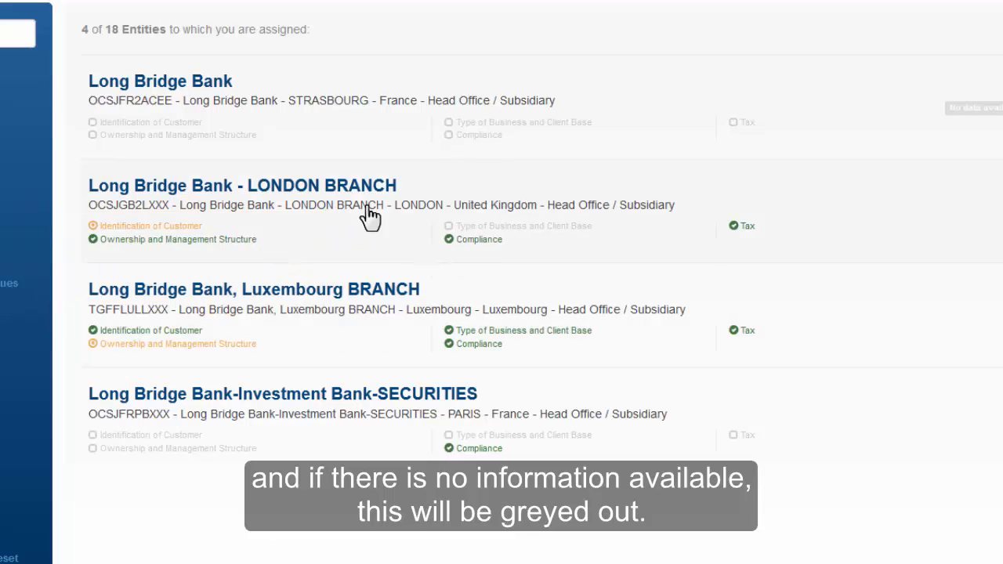
mouse_move(217, 149)
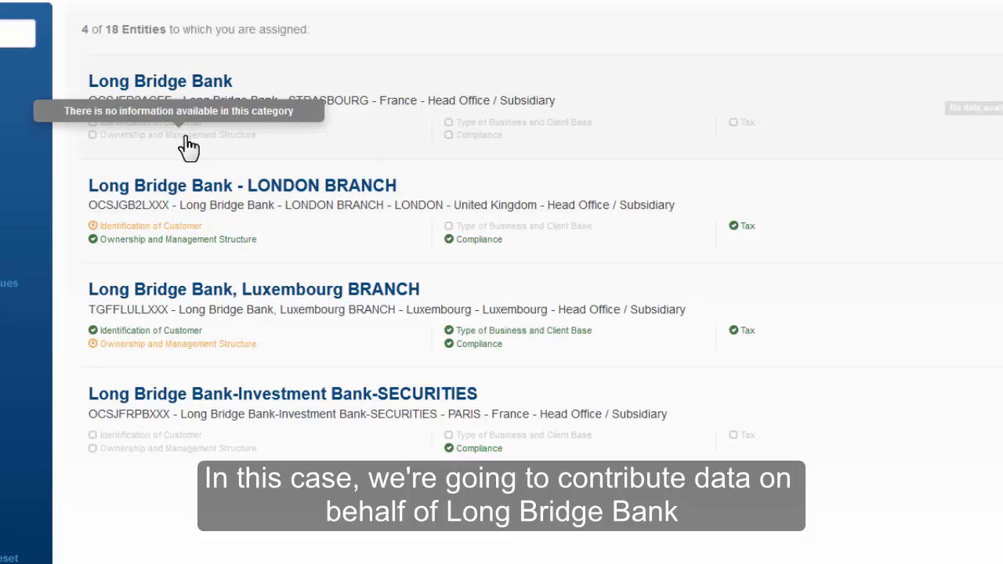
click(157, 83)
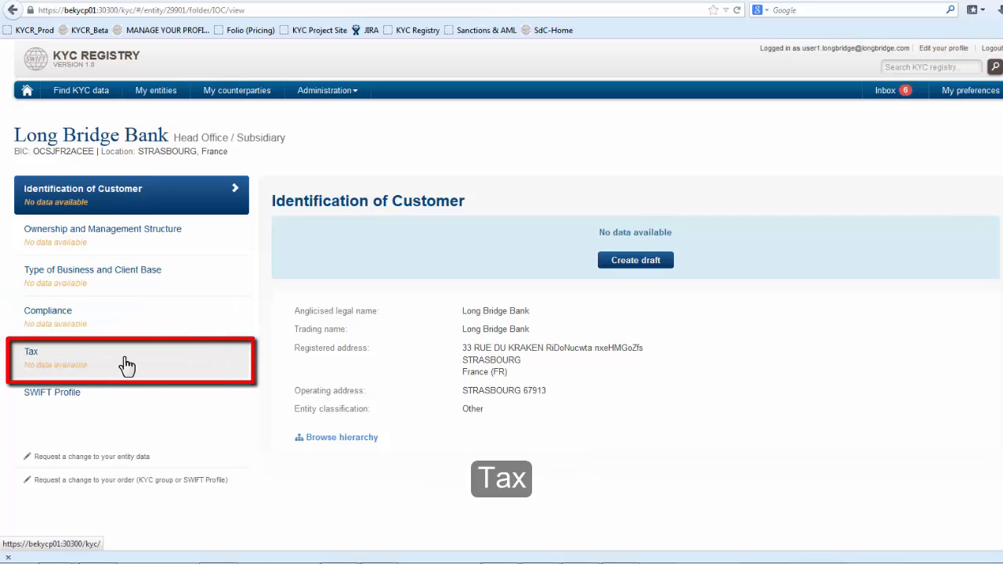
click(48, 326)
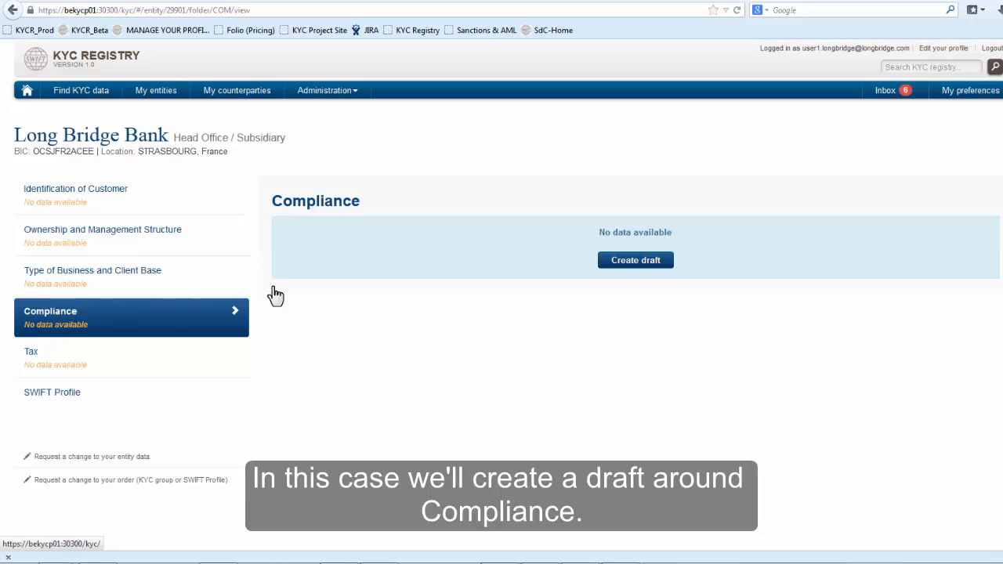
click(634, 264)
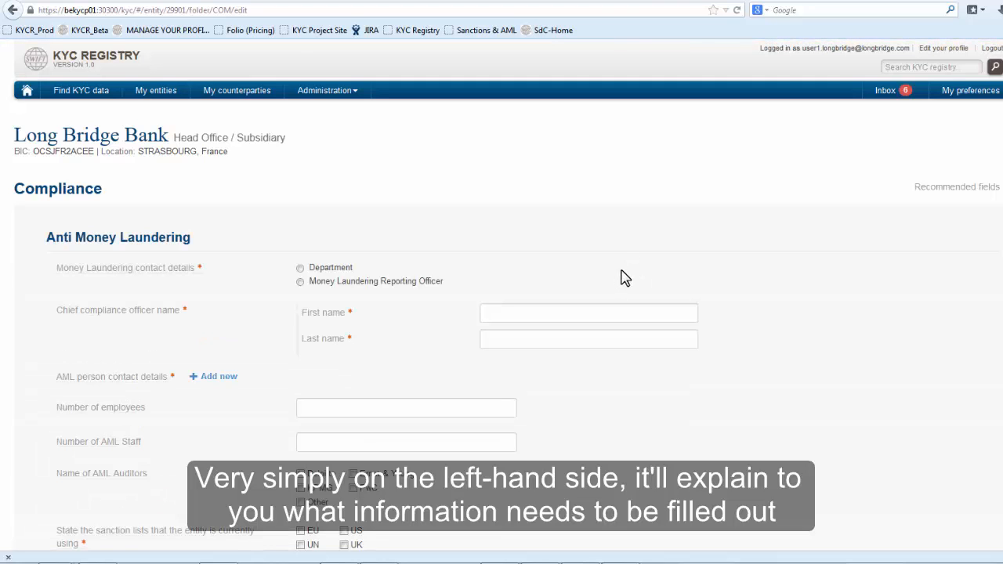
Step: Set the money laundering contact details to Money Laundering Reporting Officer and enter the officer's first and last name
scroll(639, 288, down, 2)
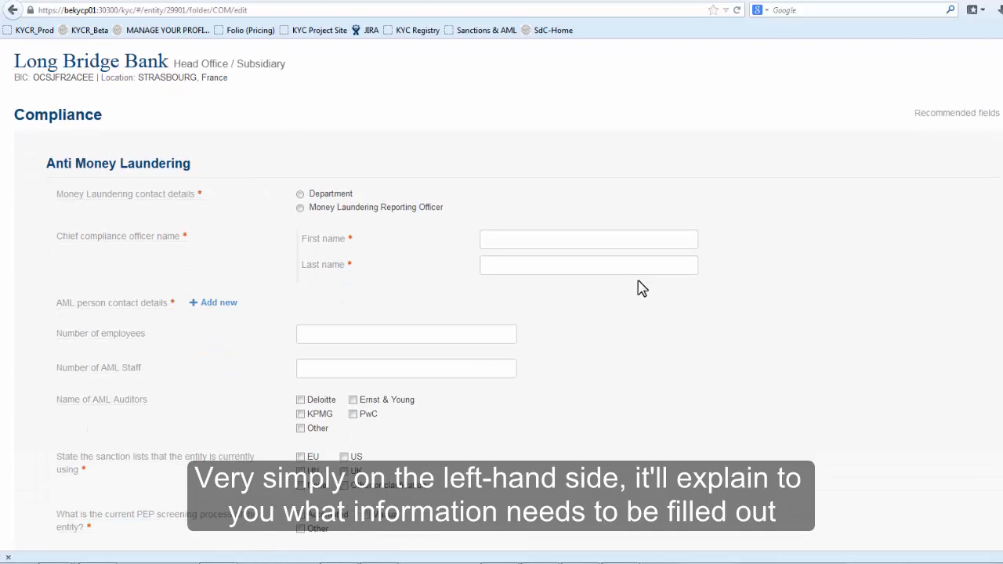
scroll(627, 288, down, 2)
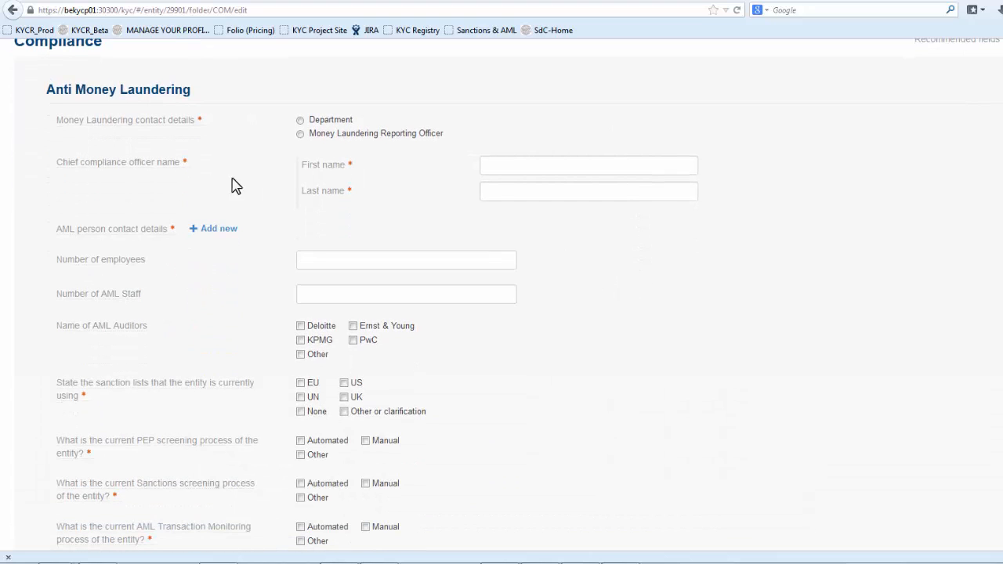
mouse_move(186, 126)
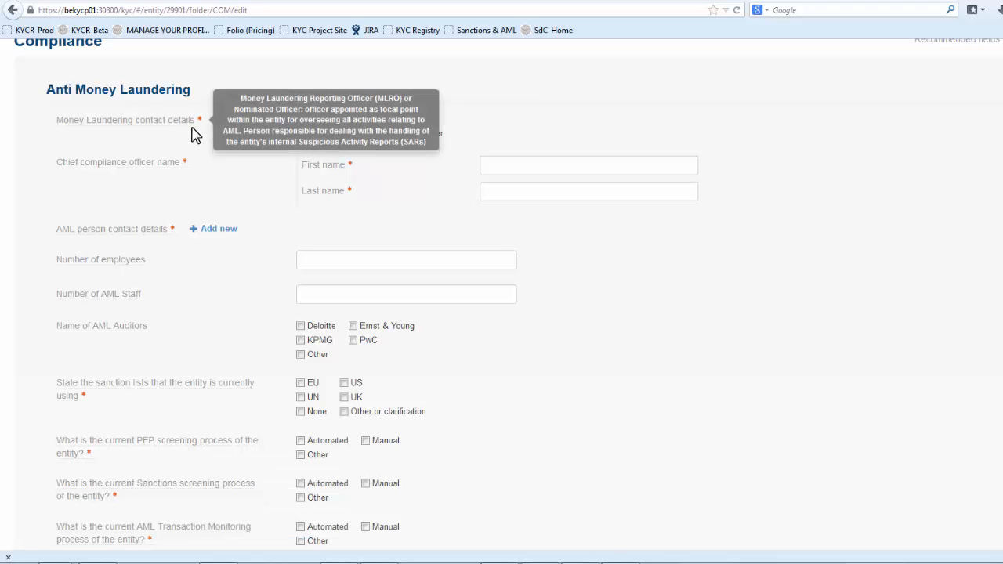
click(432, 135)
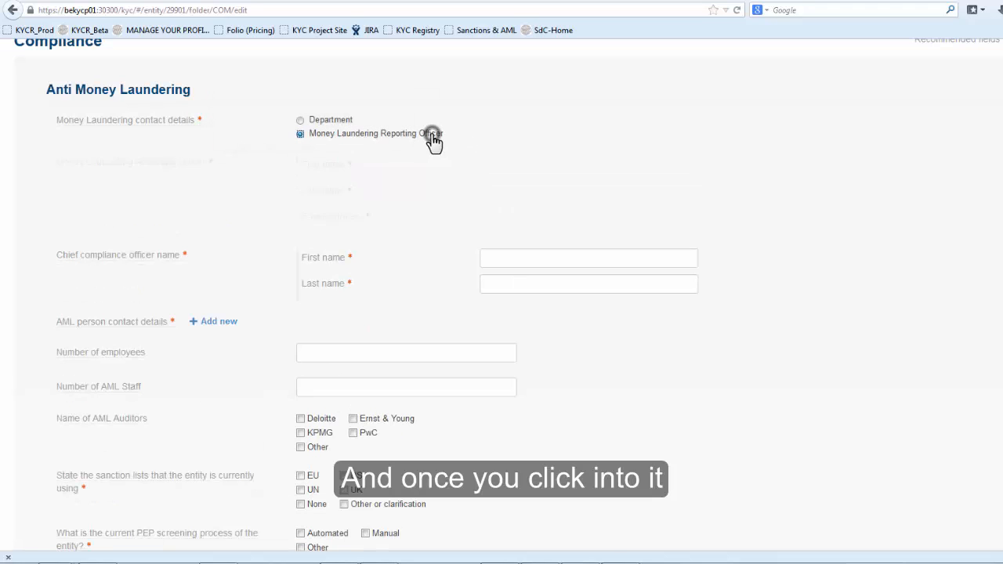
click(502, 163)
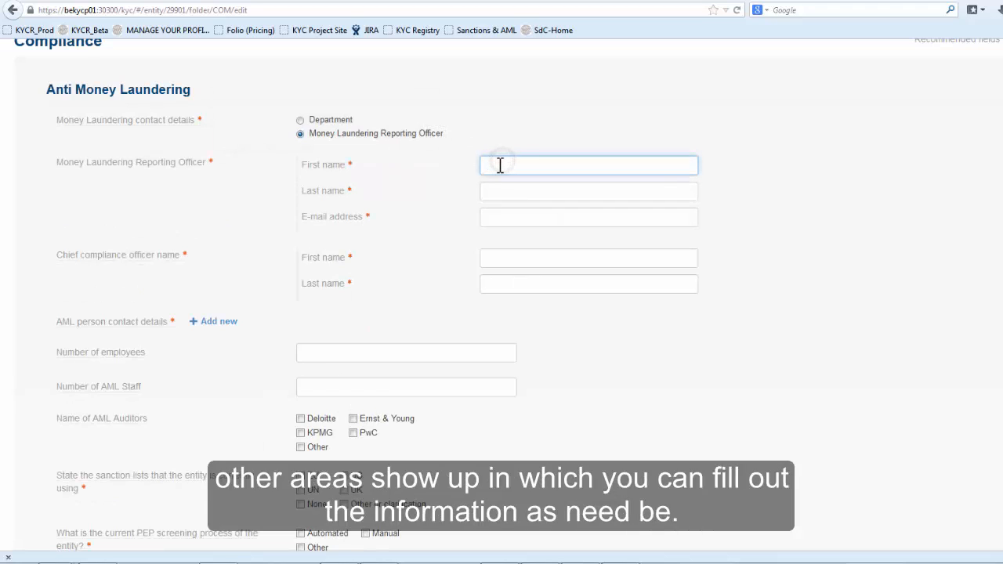
text(Jane)
key(Tab)
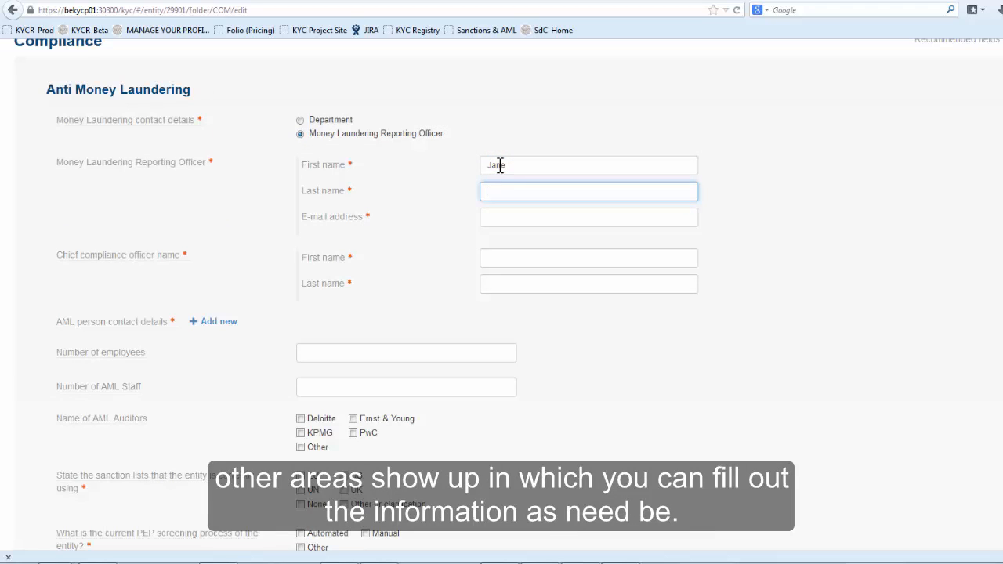
text(Smith)
Step: Fill in the chief compliance officer's first and last name, skipping the reporting officer's e-mail address
key(Tab)
key(Tab)
text(John)
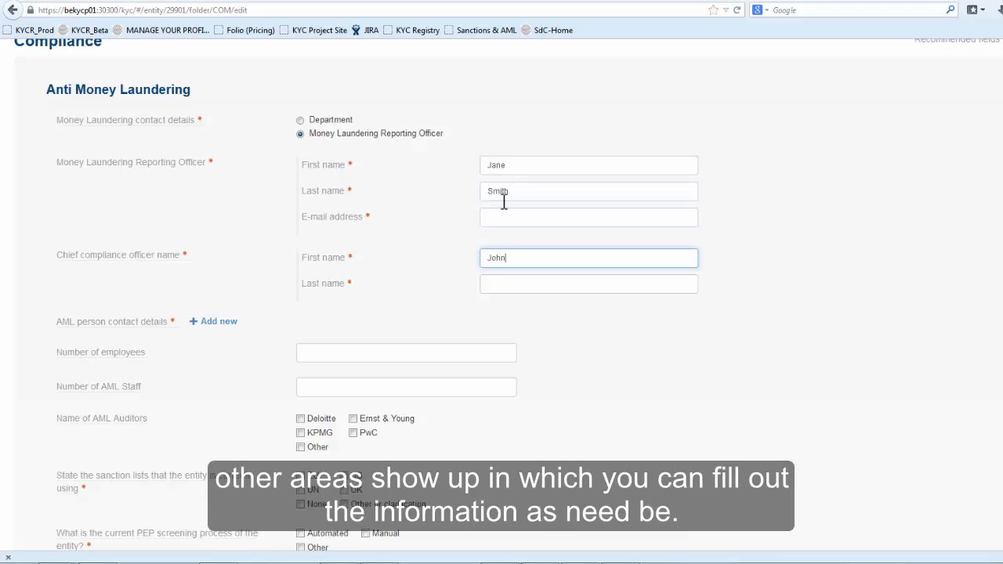
key(Tab)
text(Doe)
Step: Select Deloitte and KPMG as the AML auditors
scroll(235, 242, down, 5)
click(301, 196)
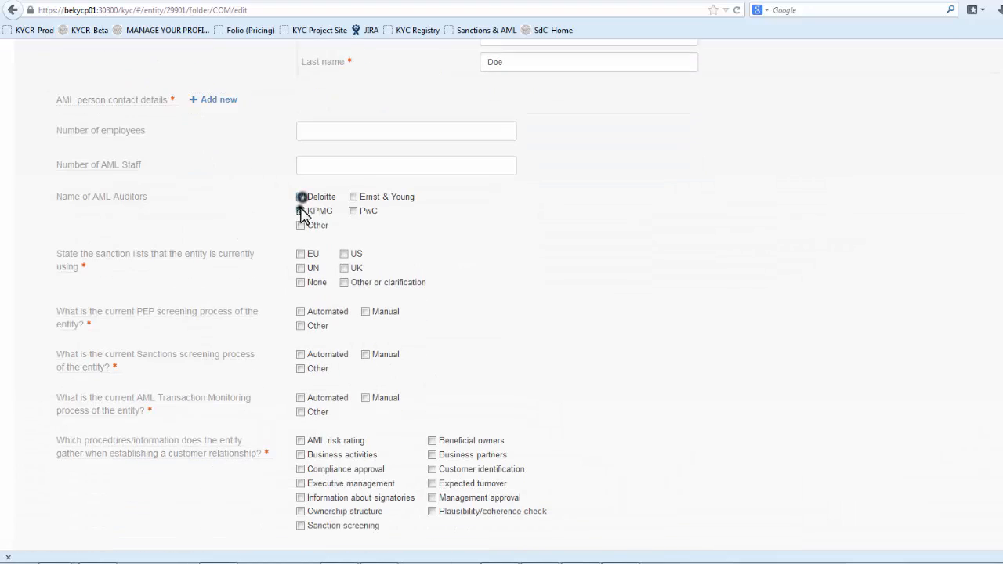
click(302, 212)
Step: Answer Yes to the entity having its own MiFID questionnaire and No to having a completed Wolfsberg AML questionnaire
scroll(305, 204, down, 8)
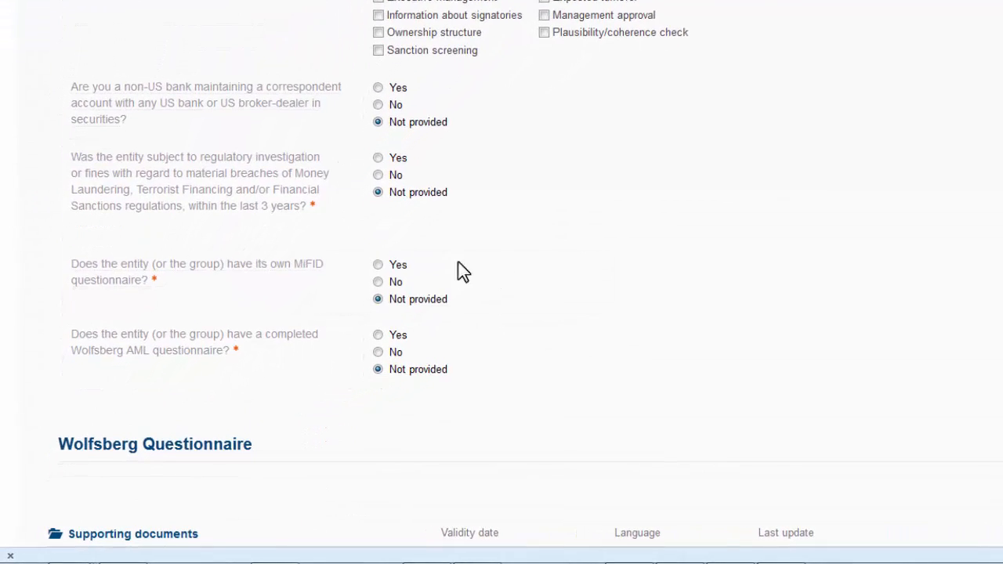
click(388, 265)
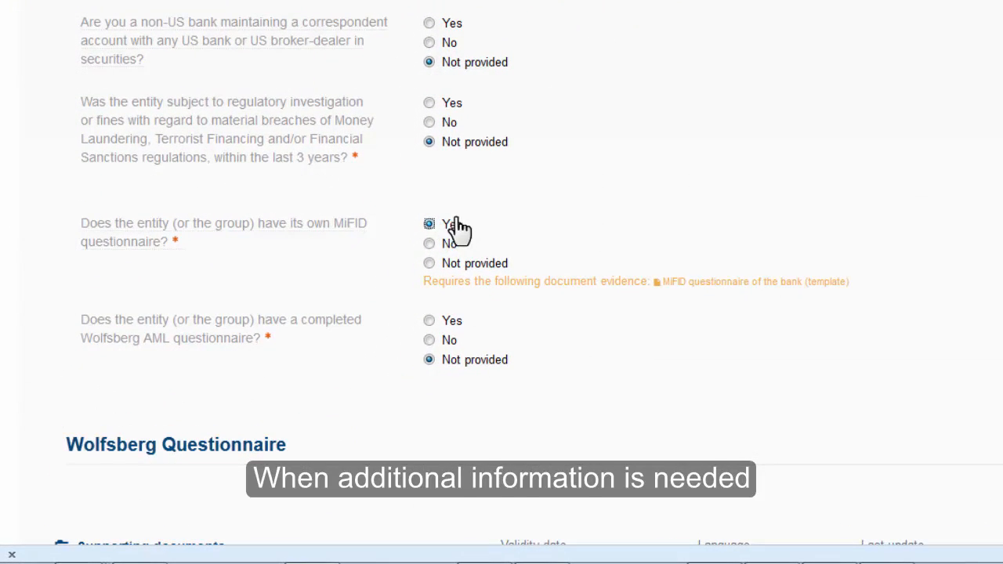
scroll(458, 229, down, 2)
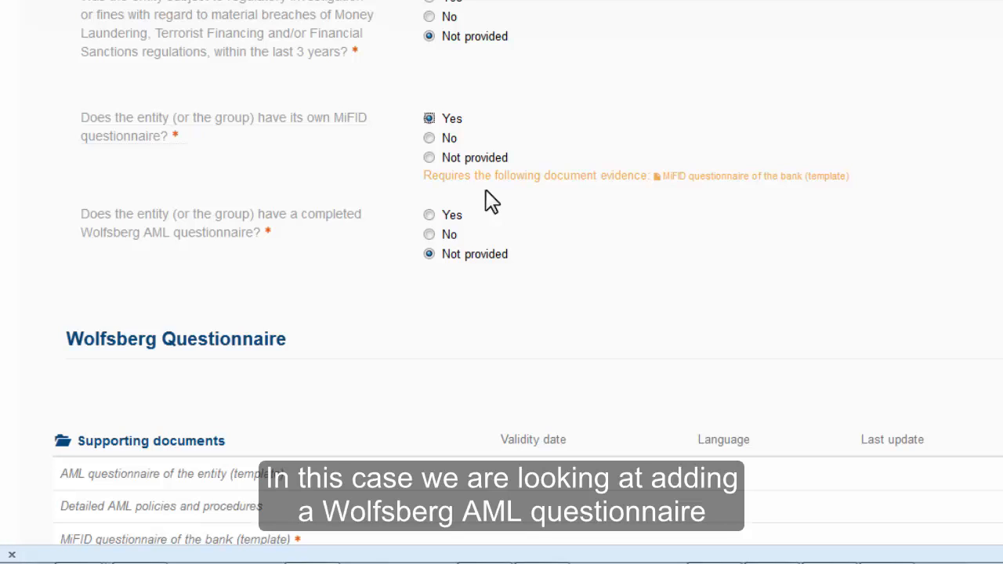
scroll(486, 189, down, 3)
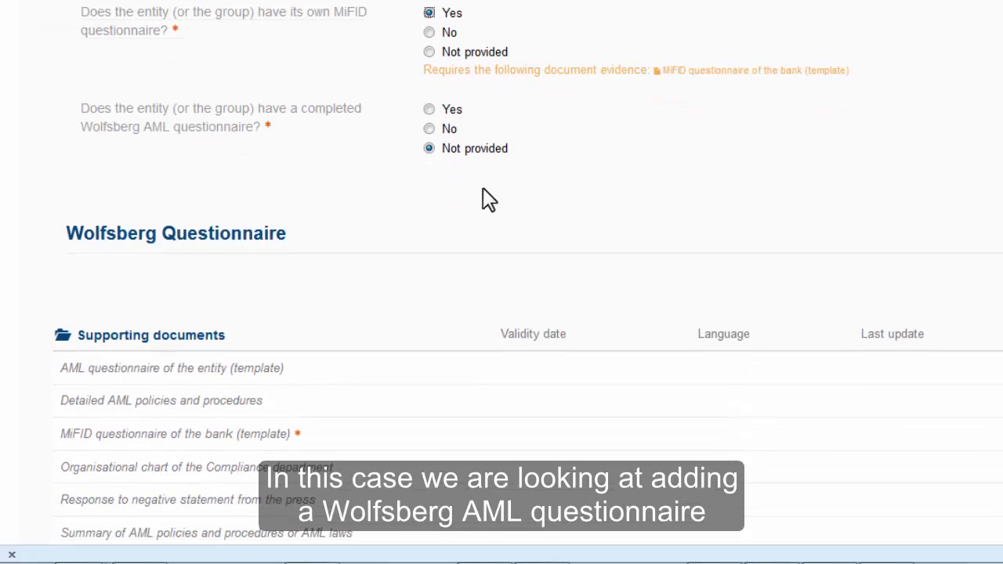
click(429, 130)
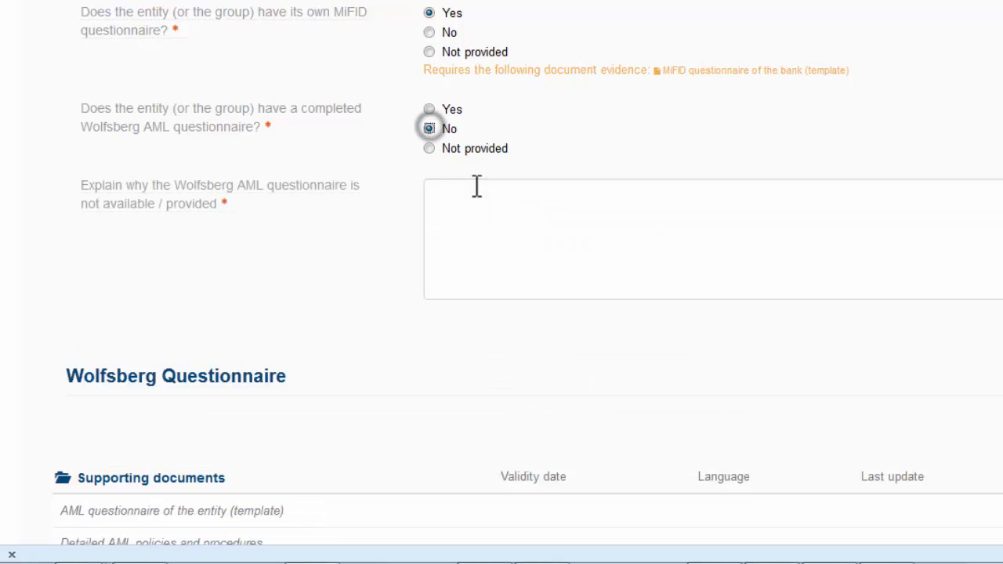
Step: Add the completed Wolfsberg AML questionnaire as a supporting document by linking to the parent's document, and preview the linked document
scroll(477, 188, down, 3)
scroll(481, 190, down, 3)
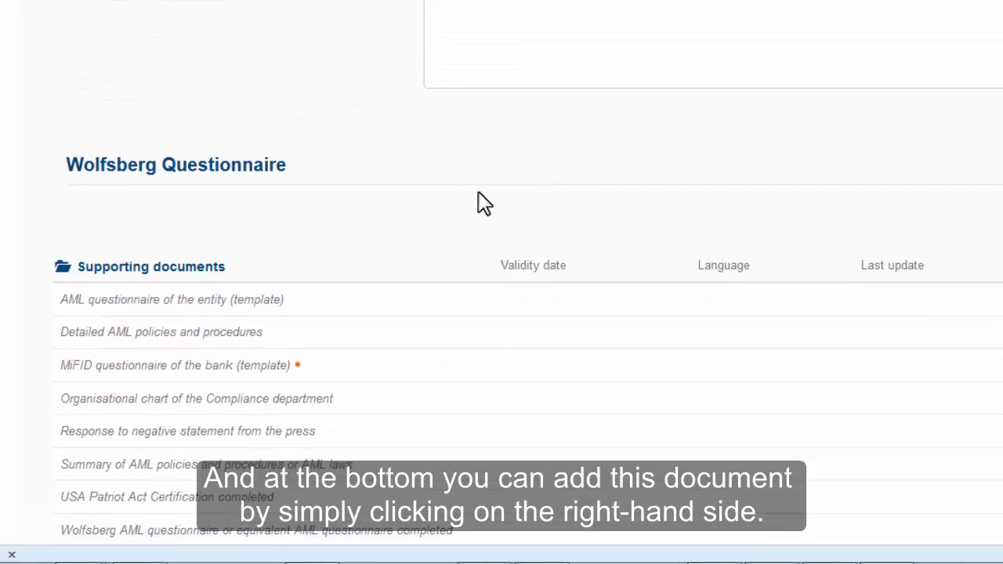
scroll(339, 313, down, 4)
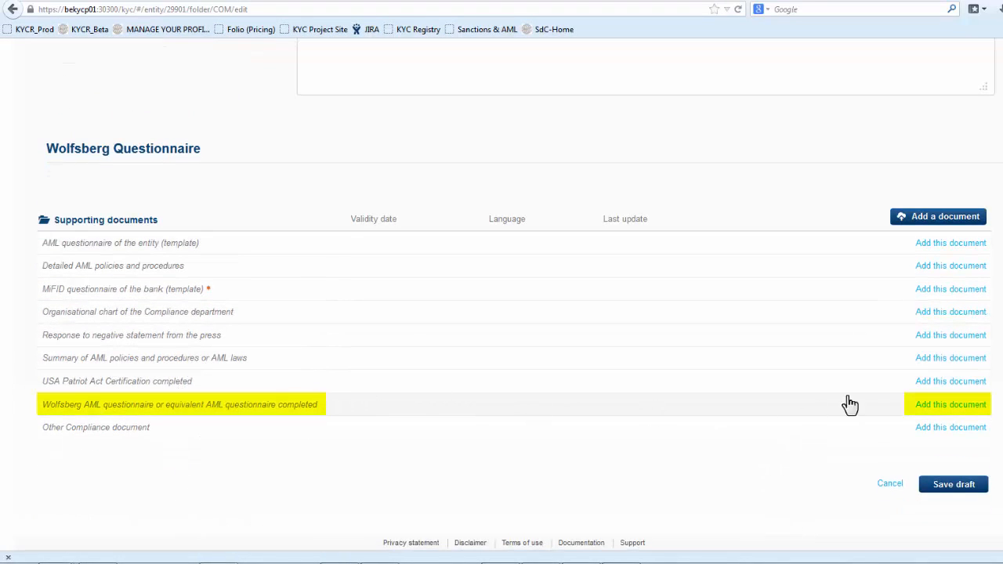
click(942, 406)
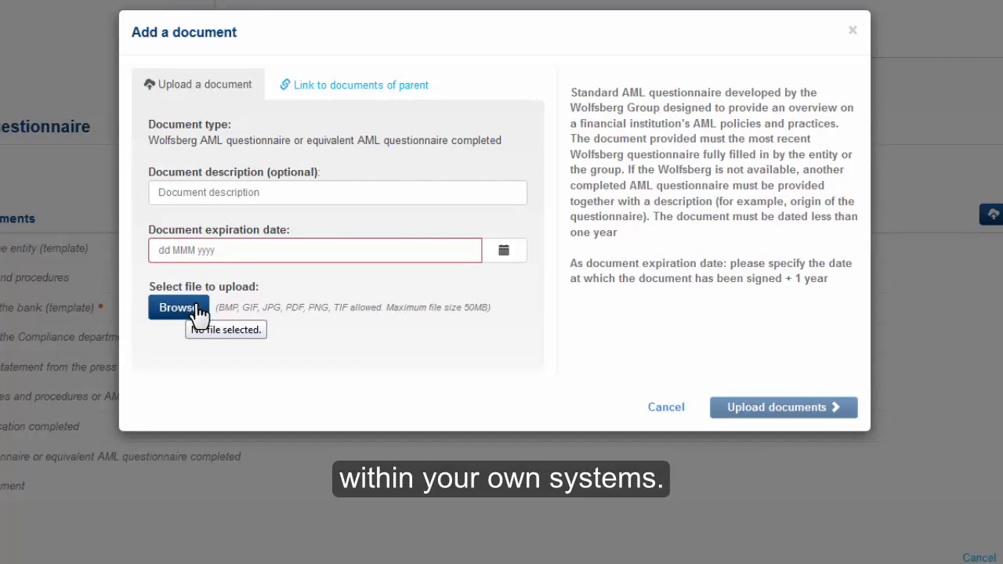
click(331, 100)
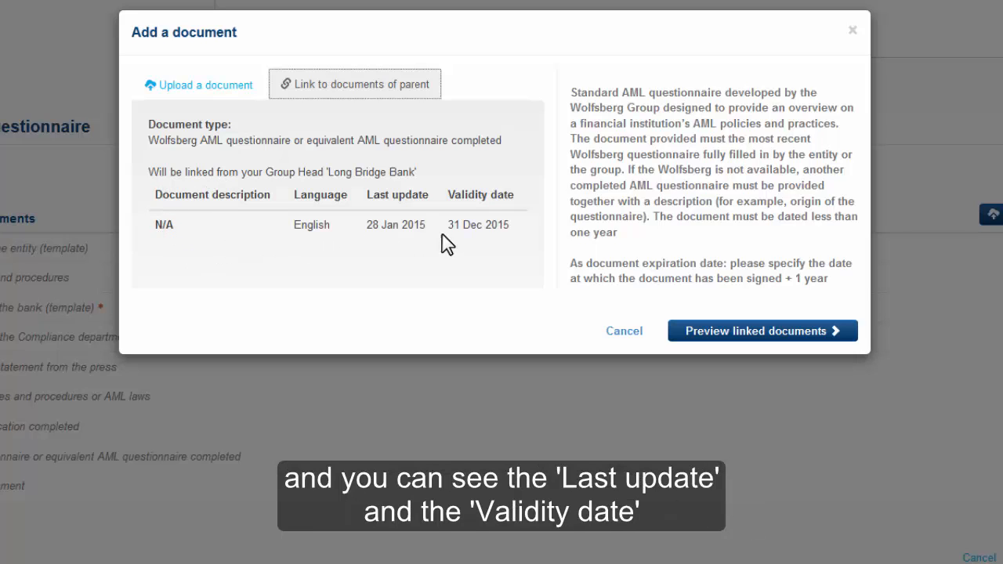
click(715, 332)
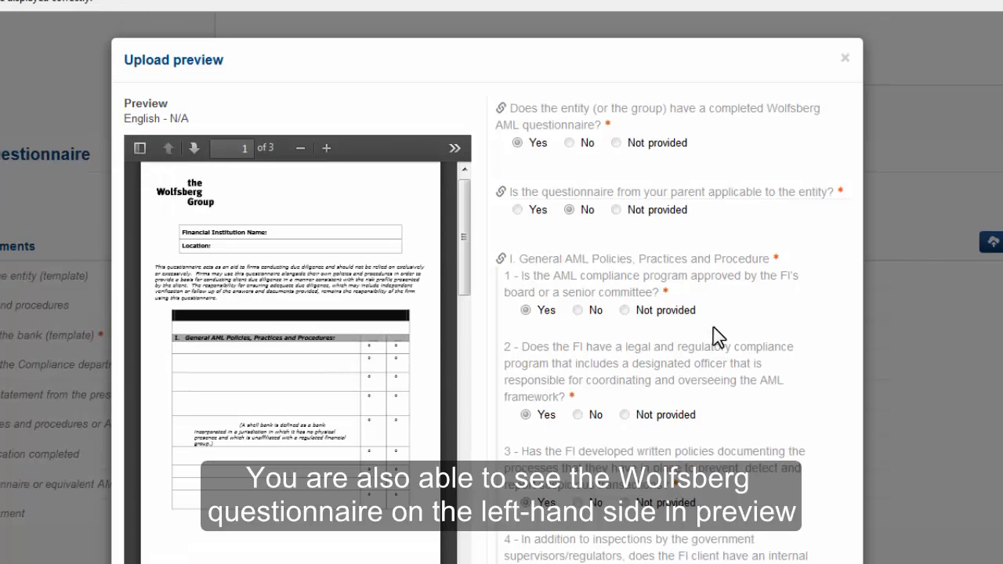
Step: Review the linked Wolfsberg questionnaire answers and finish linking the document into the Compliance draft
scroll(714, 329, down, 1)
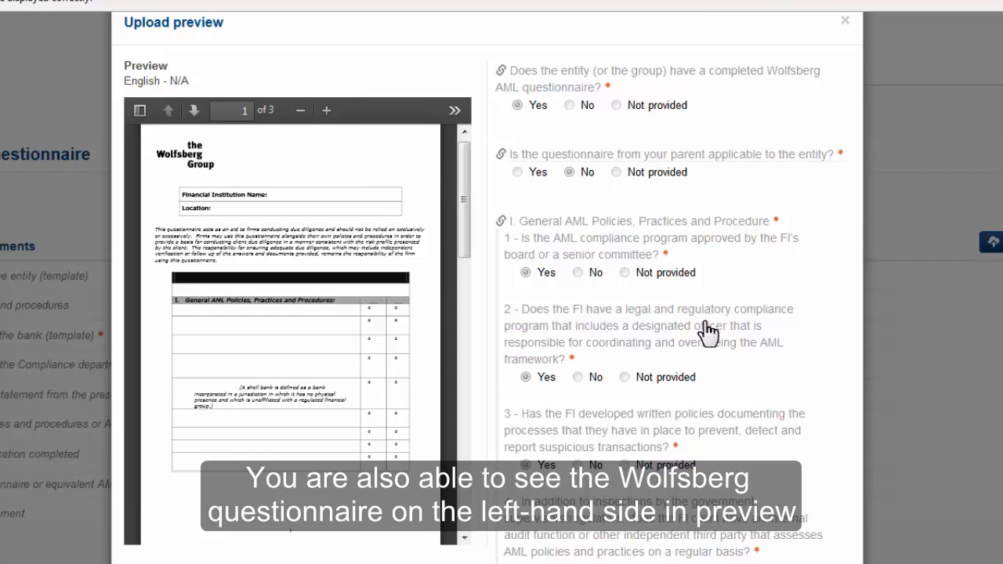
scroll(707, 333, down, 5)
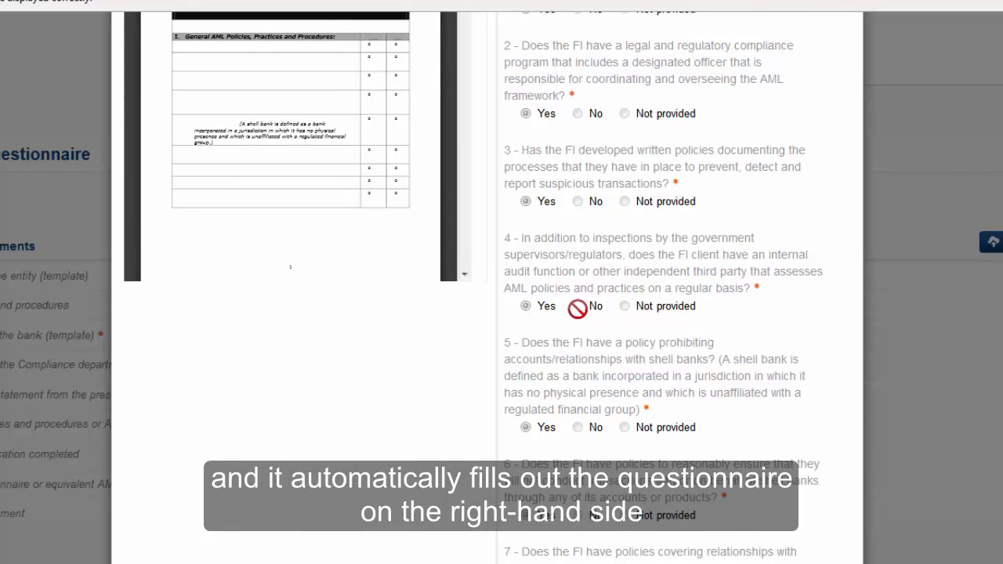
scroll(580, 314, down, 15)
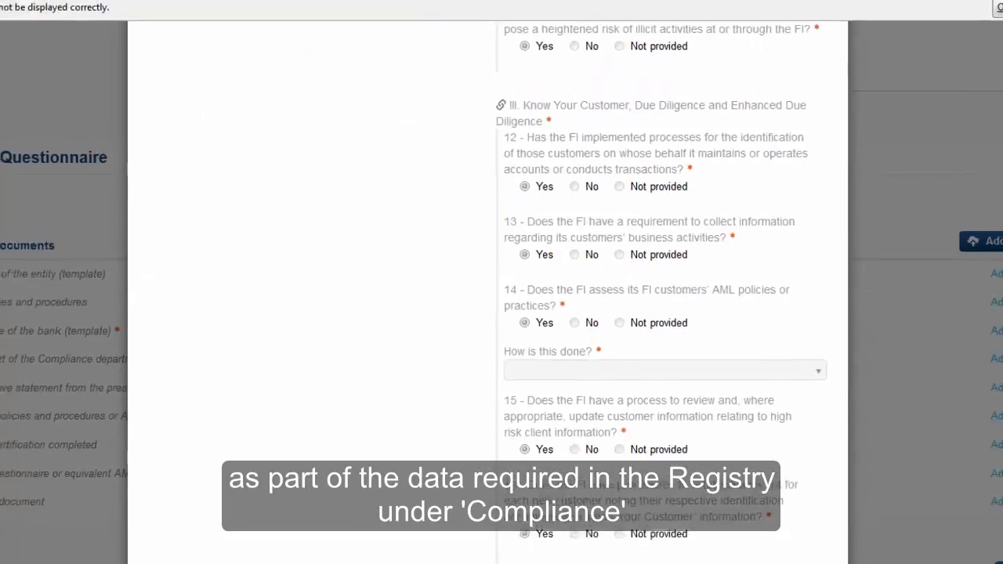
scroll(667, 314, down, 12)
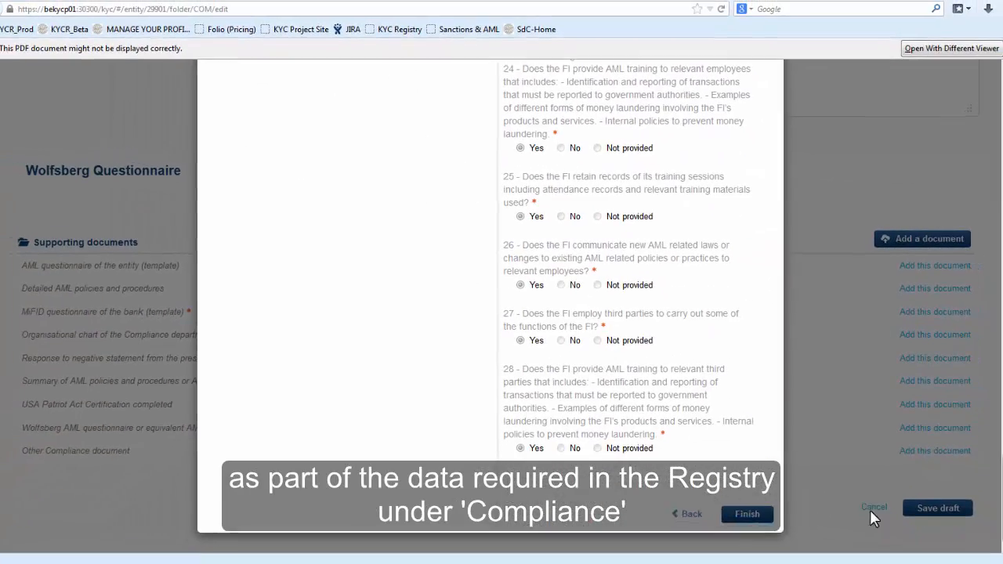
click(745, 514)
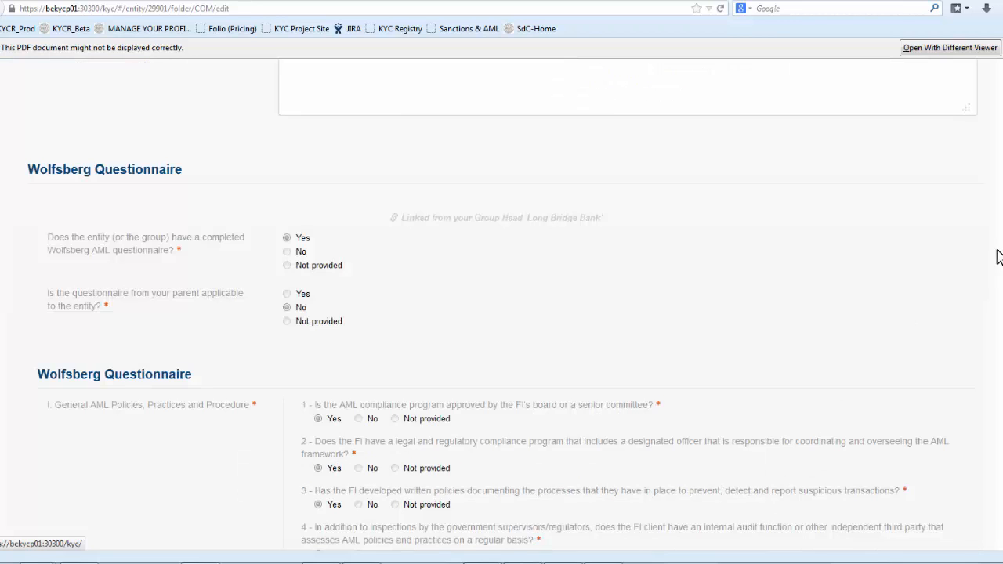
scroll(501, 314, down, 7)
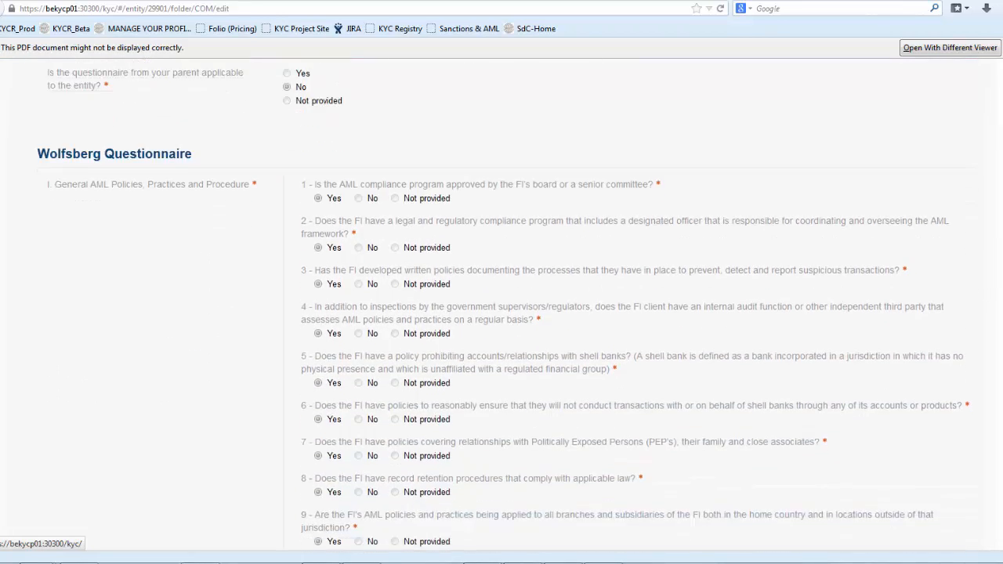
Step: Check the pre-populated Wolfsberg answers and the linked supporting document, and save the Compliance draft
scroll(502, 313, down, 10)
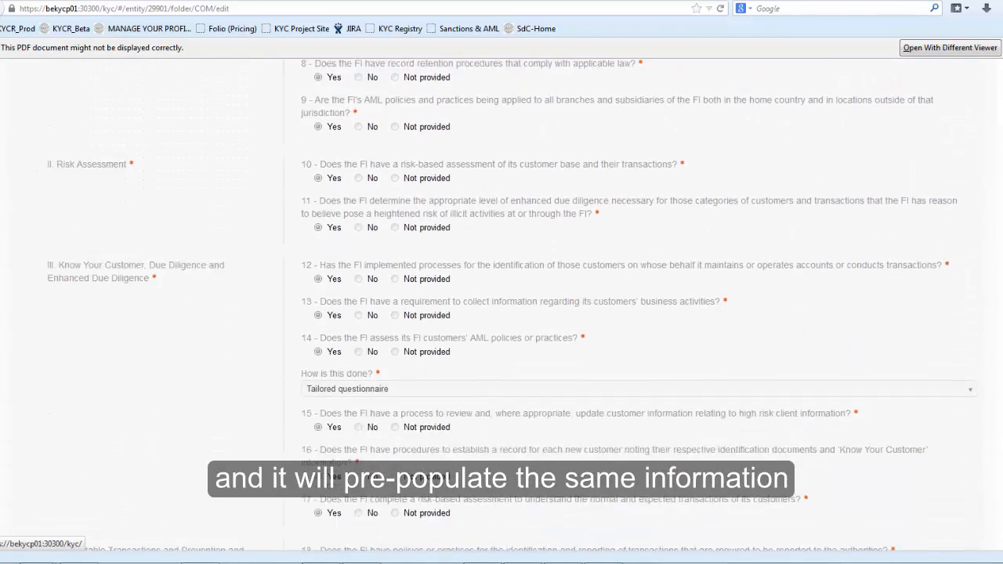
scroll(502, 314, down, 15)
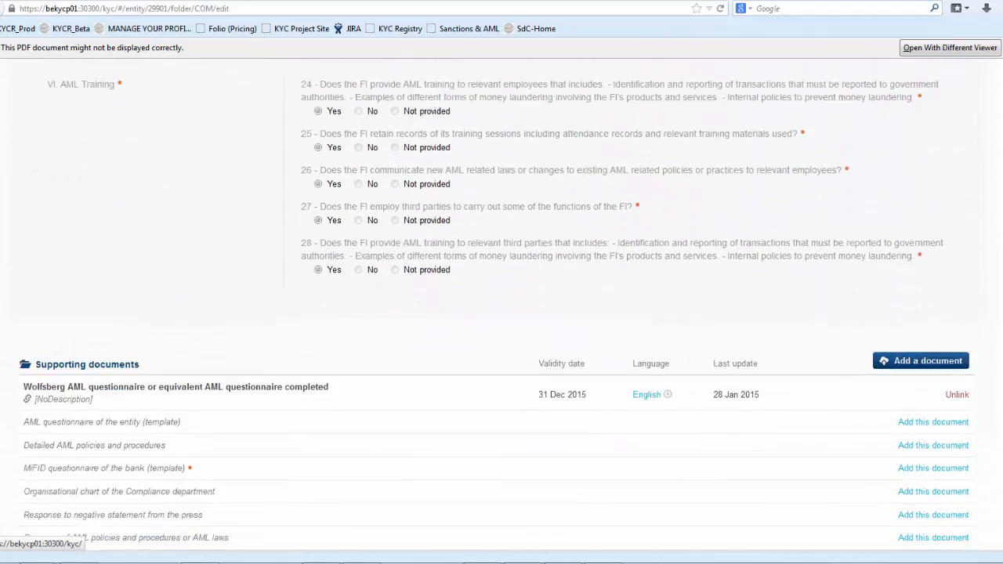
scroll(502, 314, down, 1)
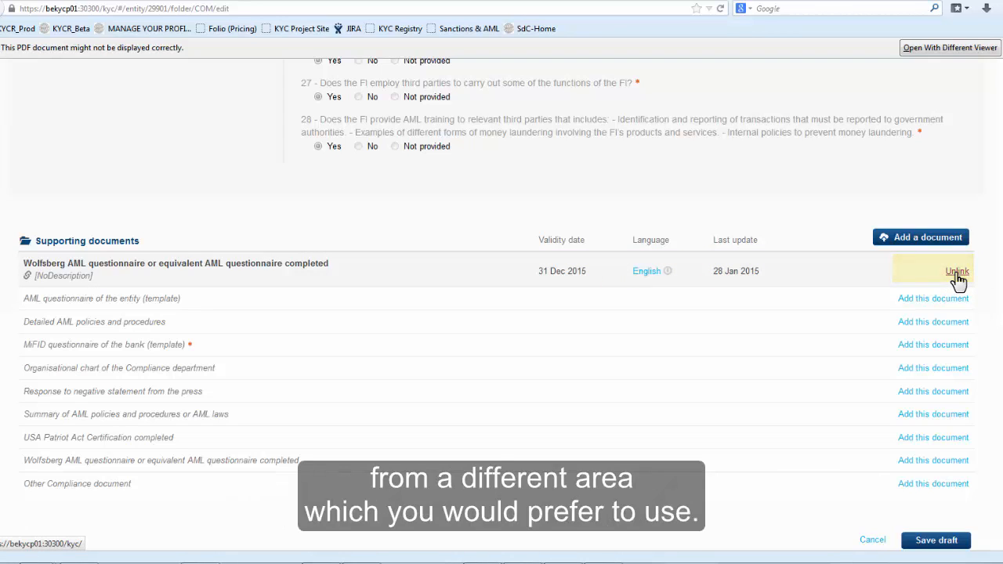
scroll(958, 281, down, 1)
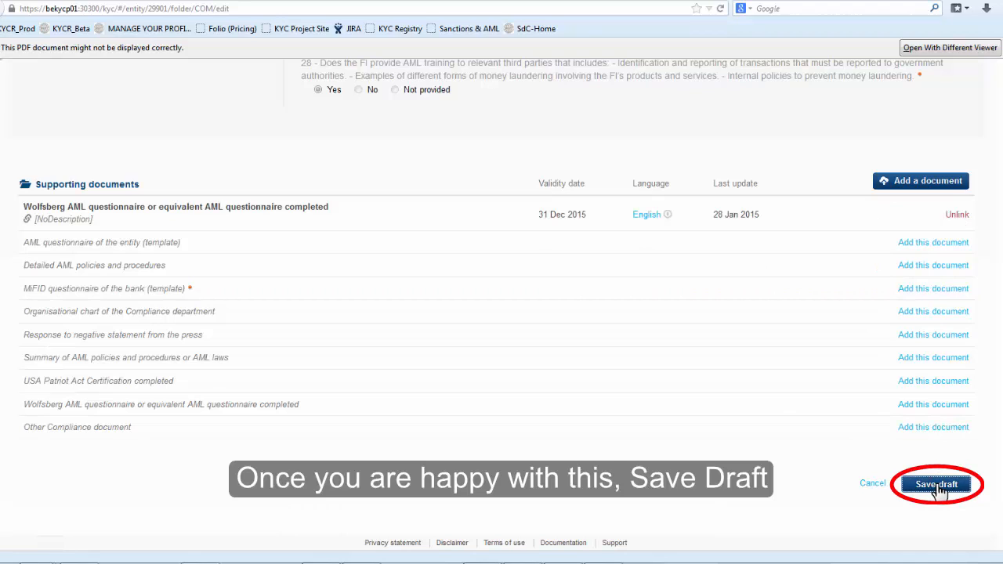
click(940, 487)
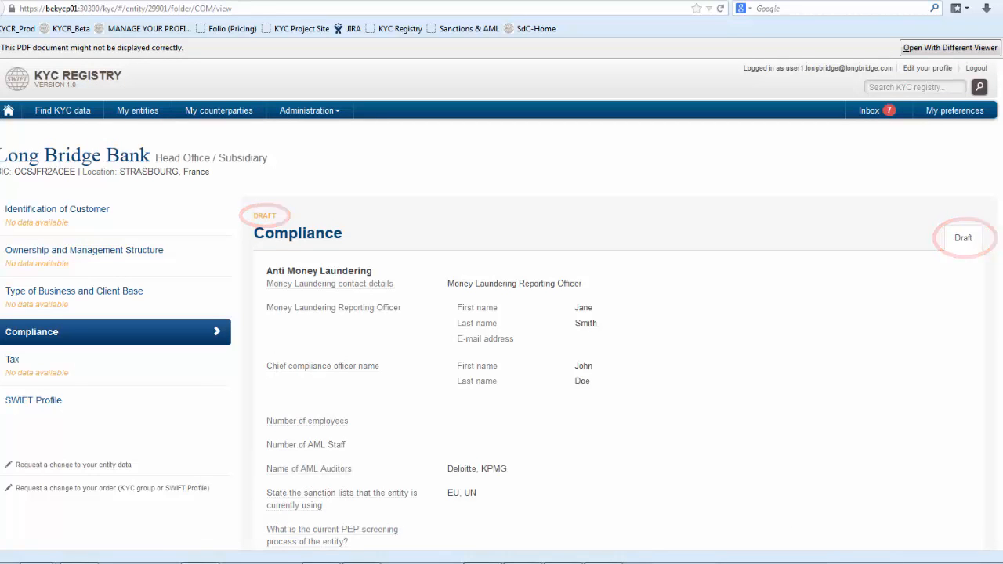
Step: Submit the Compliance draft to SWIFT for qualification and publication with the message "Dear SWIFT, please proceed..."
scroll(502, 306, down, 12)
scroll(941, 460, down, 10)
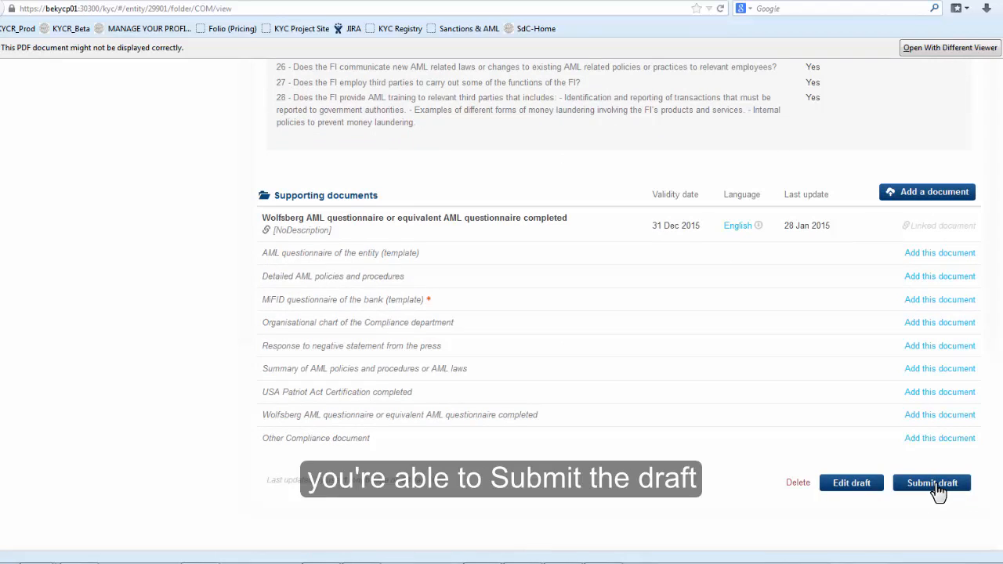
click(933, 484)
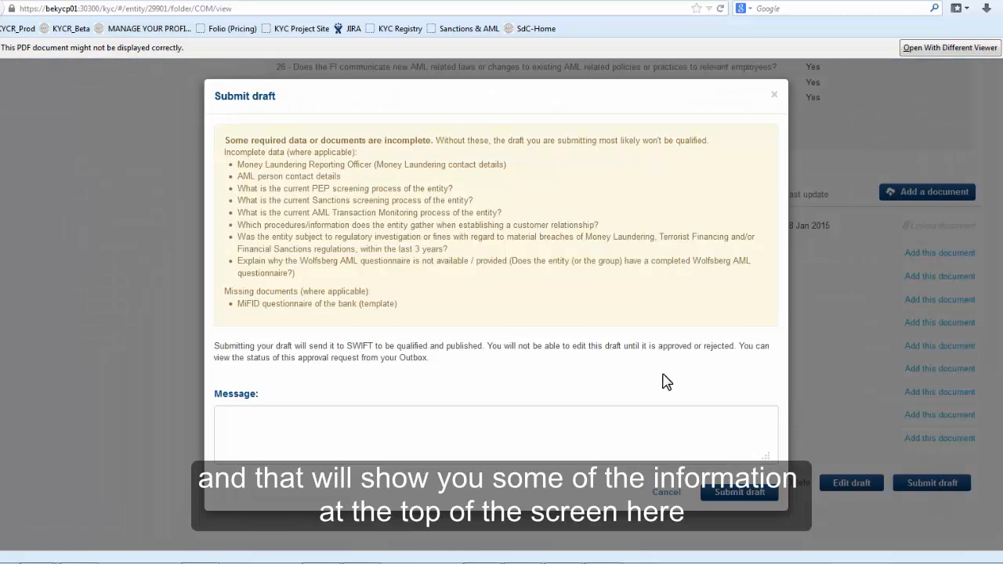
click(359, 421)
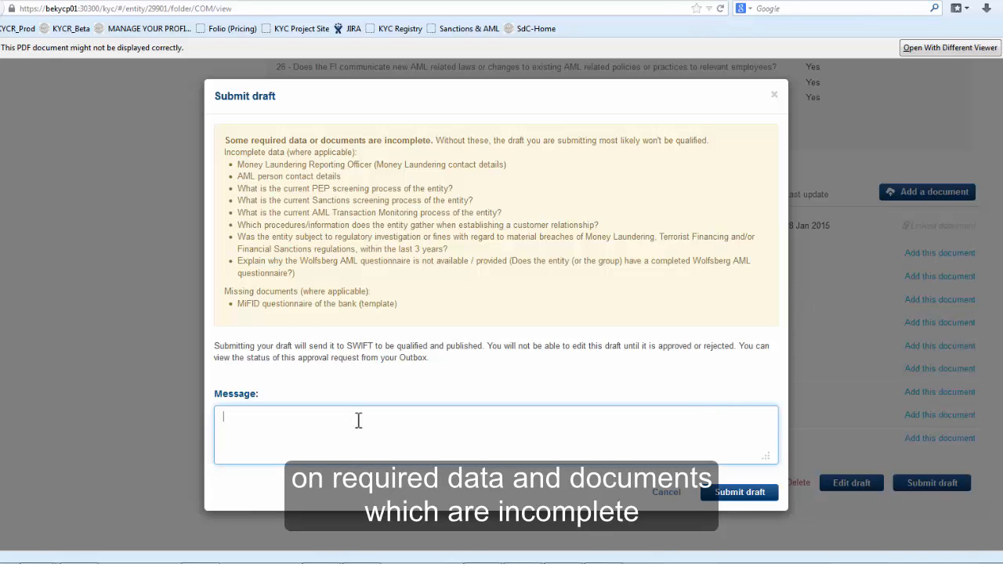
text(Dear SWIFT,)
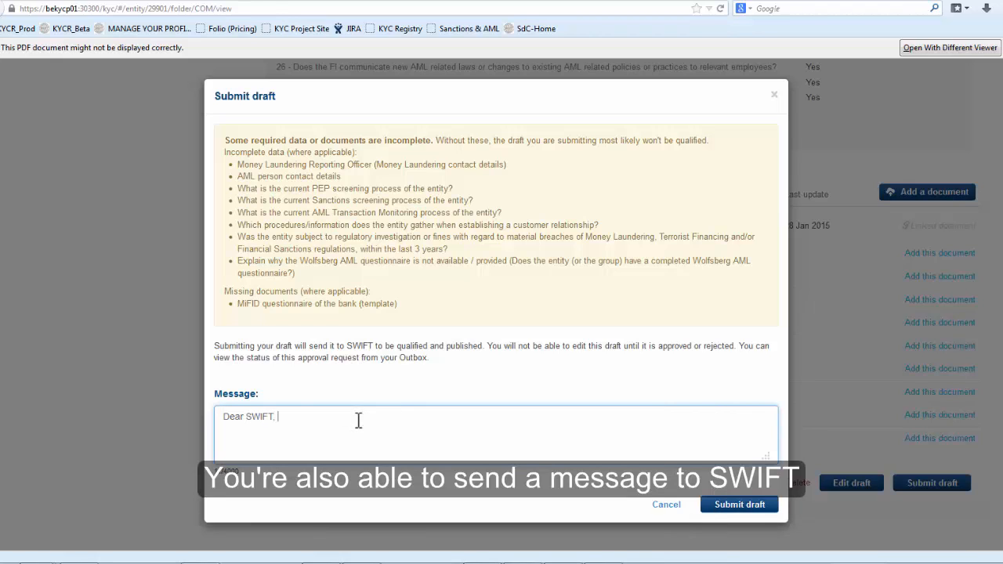
text( please proceed...)
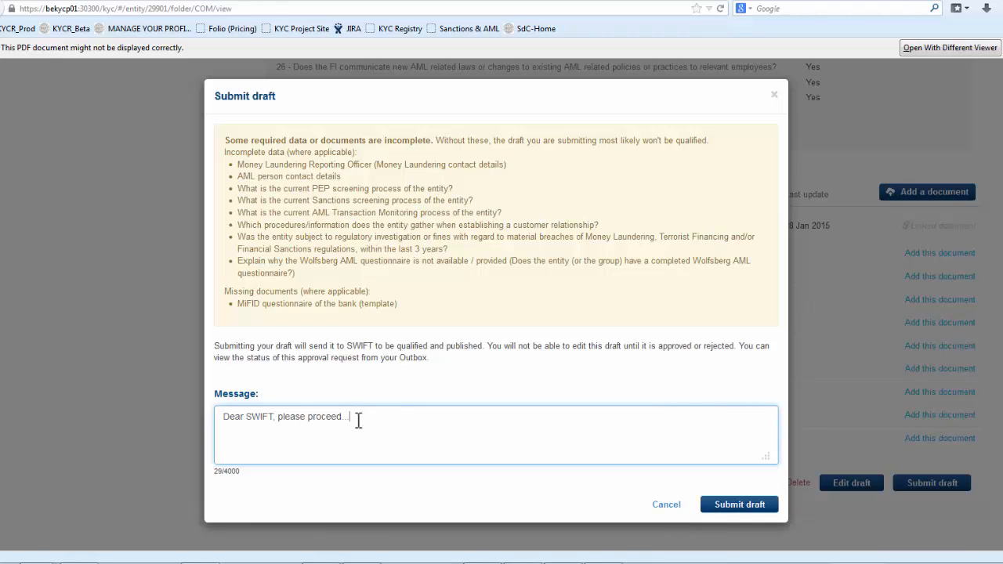
click(735, 509)
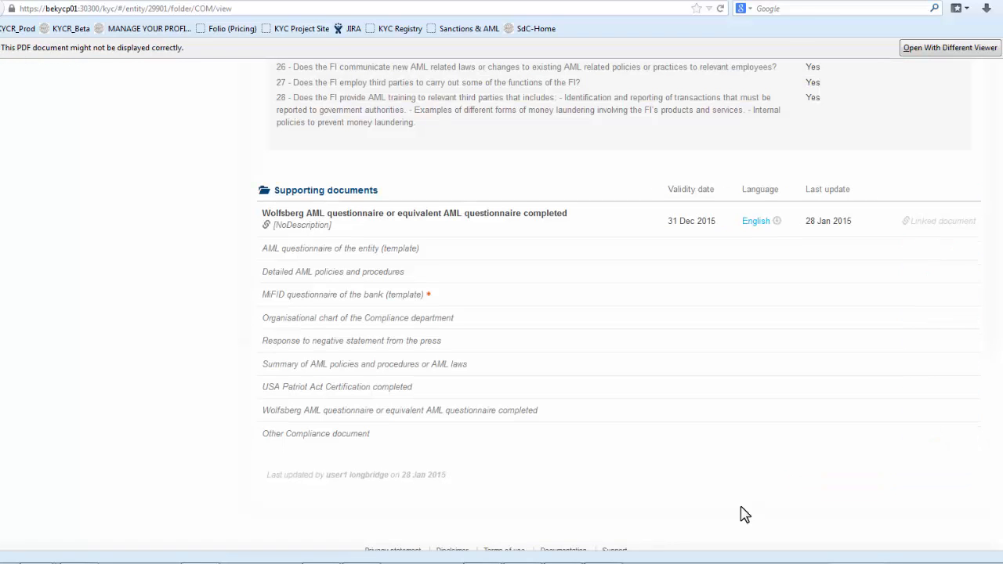
Step: Check the outbox requests pending reply and those with a reply received, and return to the home page
scroll(741, 508, up, 15)
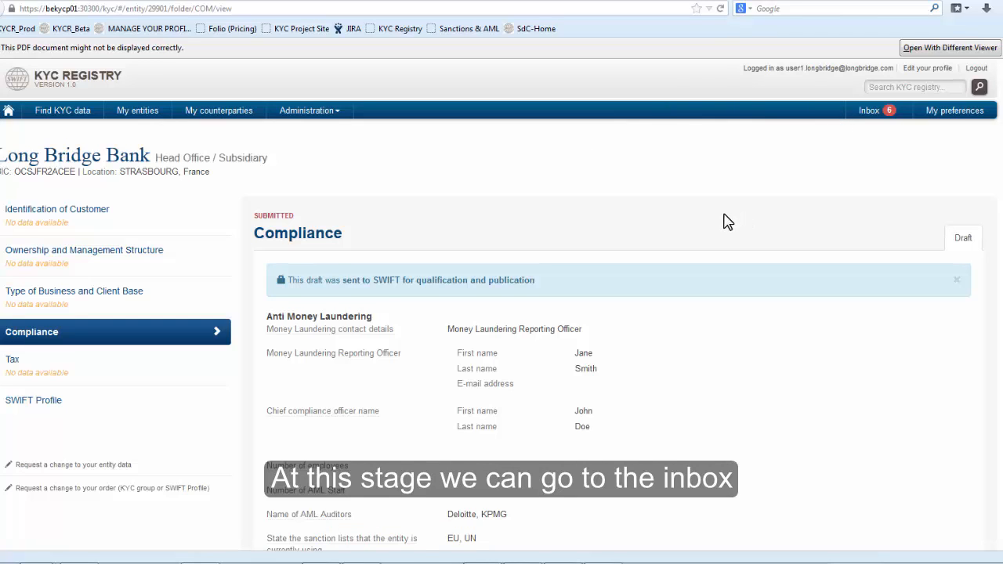
click(861, 116)
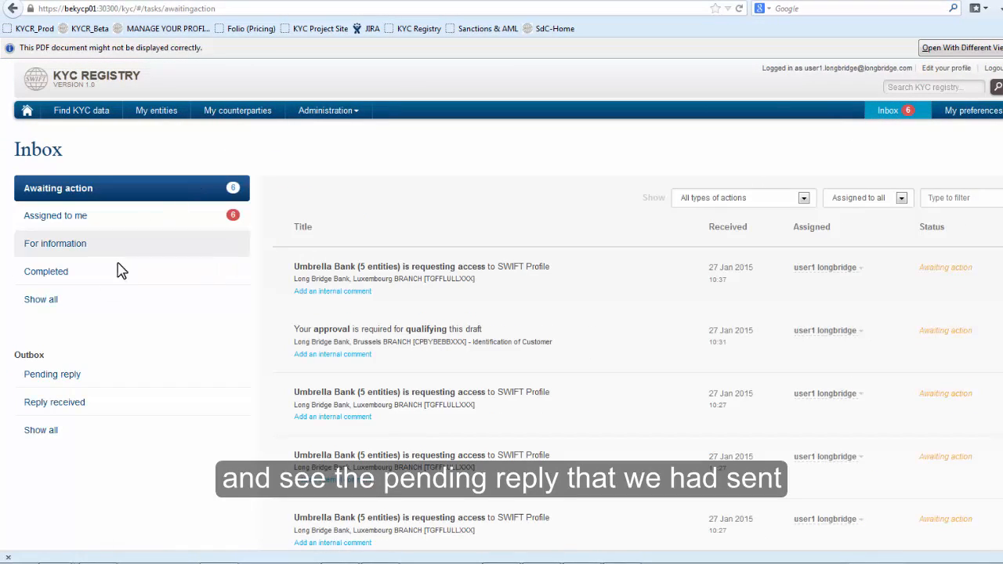
click(67, 378)
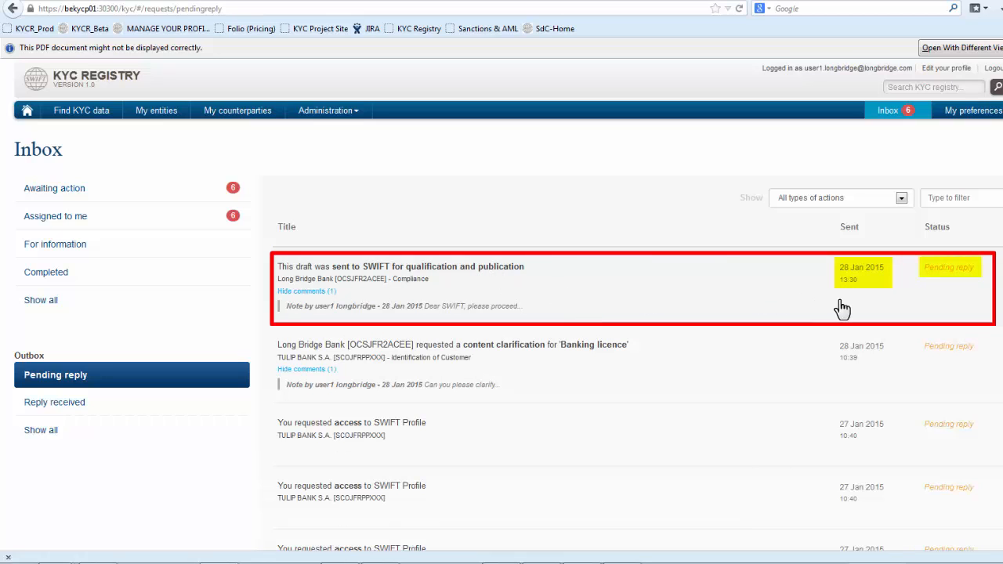
click(73, 407)
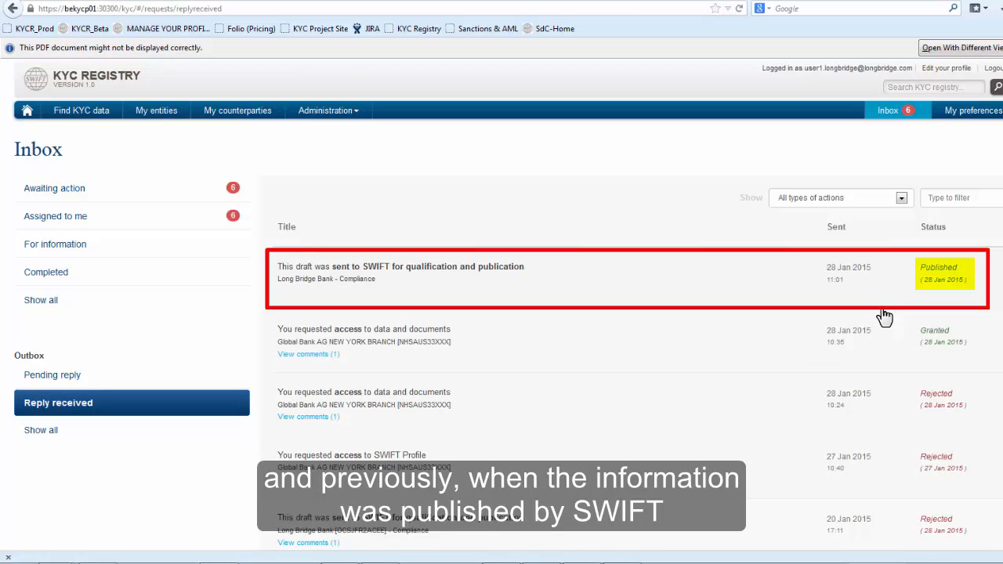
click(27, 111)
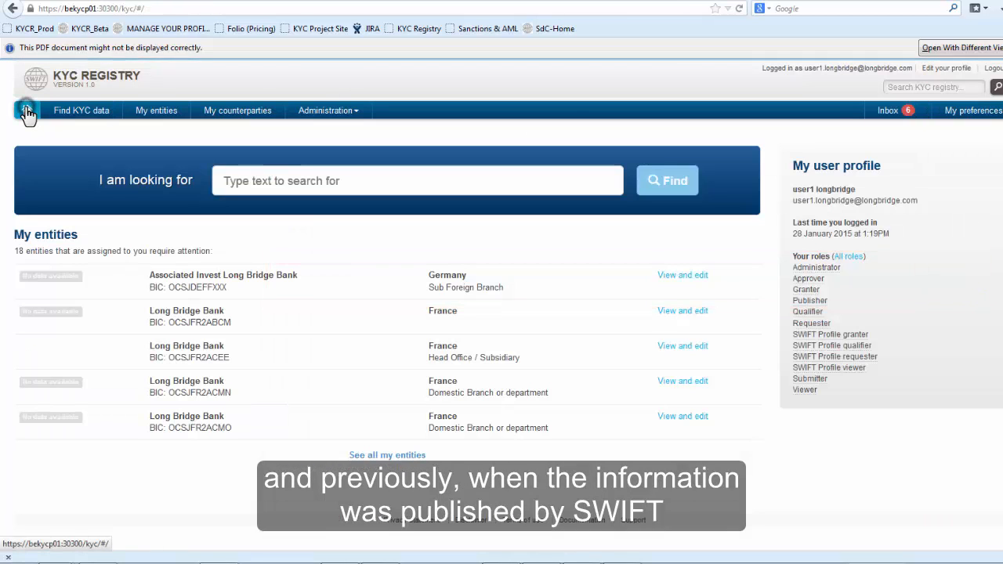